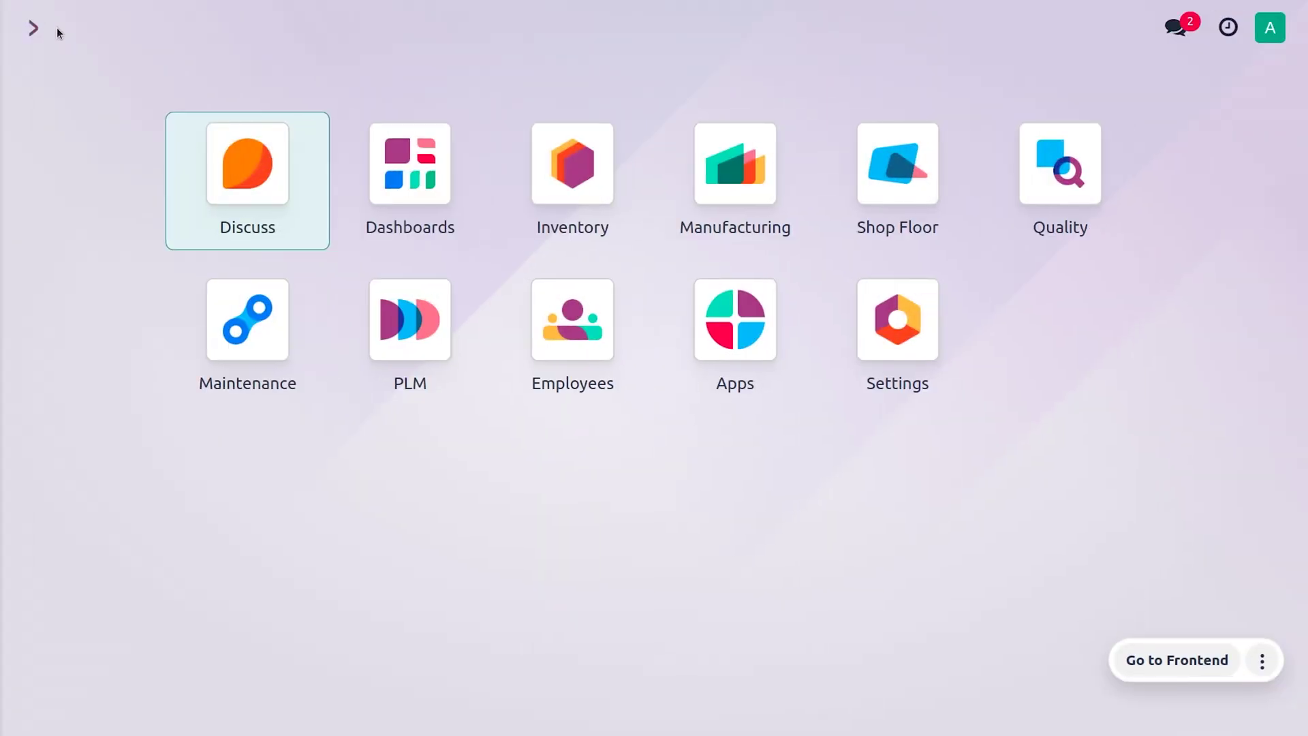
Open the Manufacturing app with 'ma' and go to the Manufacturing Orders list
{"action": "type", "text": "ma"}
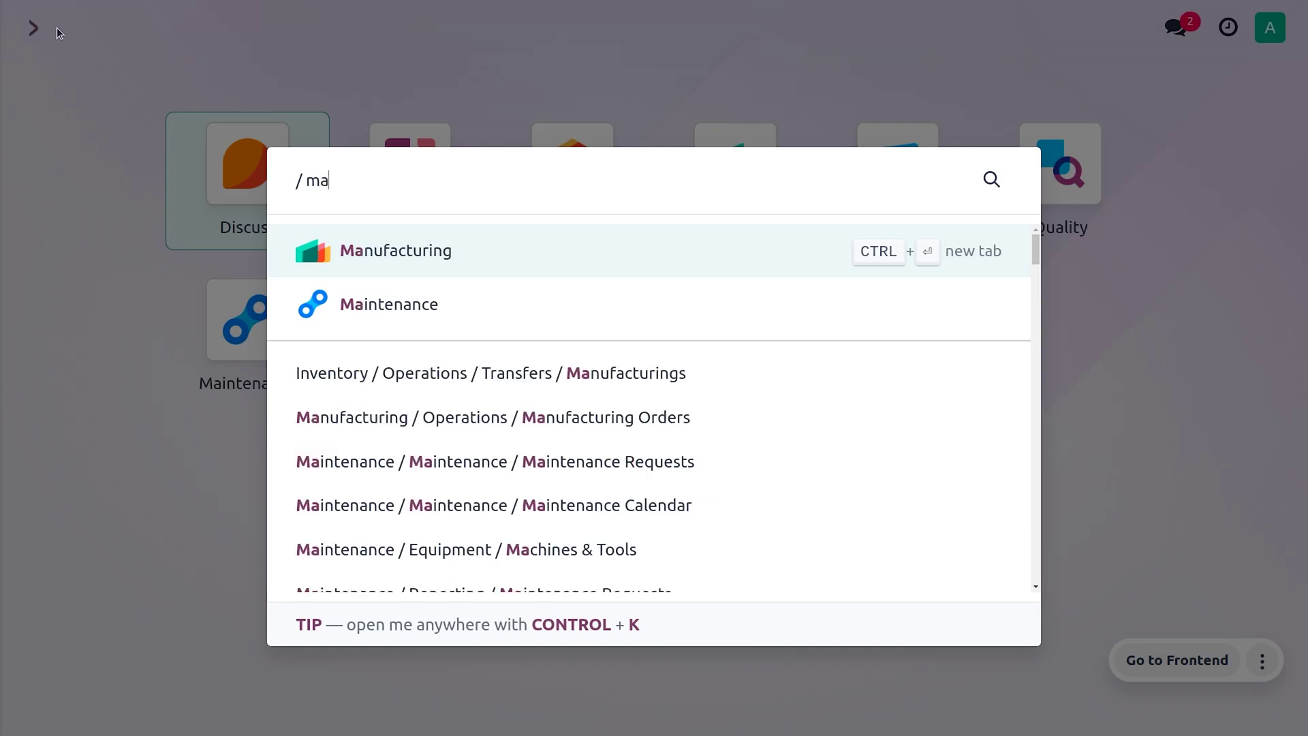
{"action": "key", "text": "Return"}
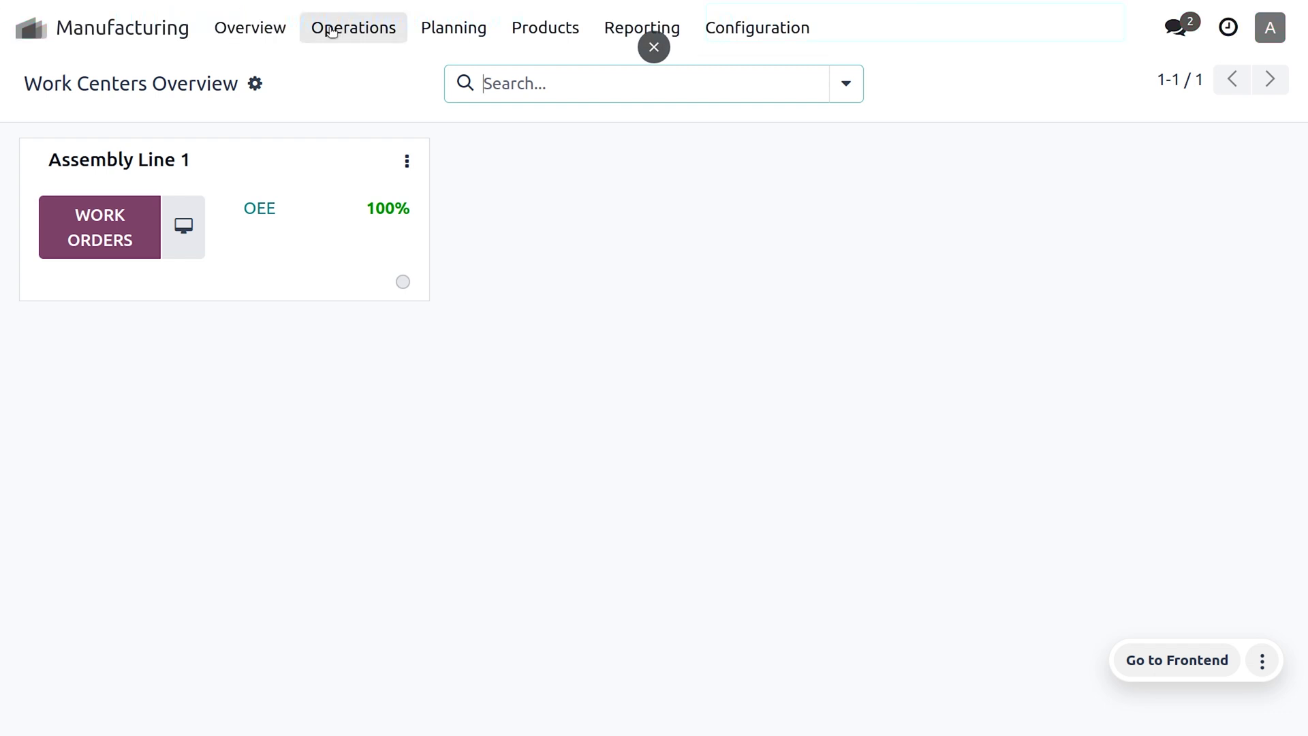
{"action": "left_click", "coordinate": [396, 27]}
{"action": "left_click", "coordinate": [402, 79]}
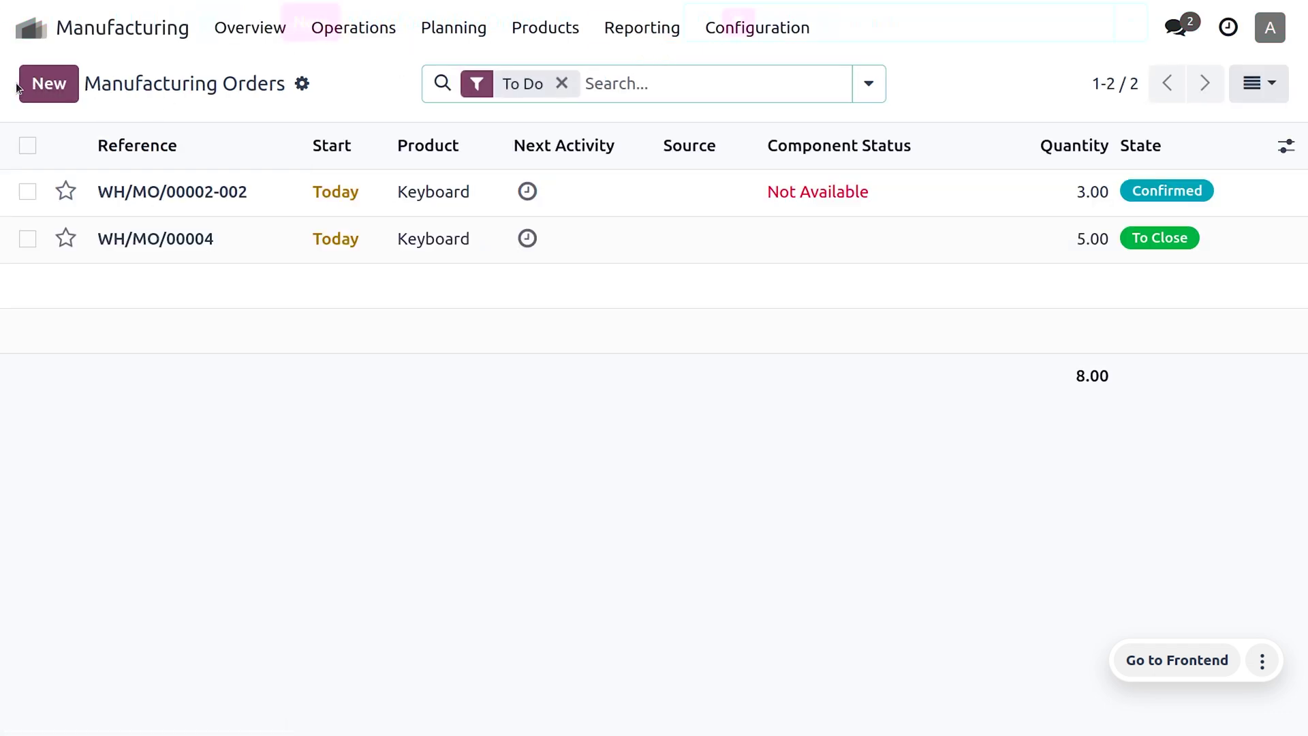
Create and save draft order WH/MO/00005 for 5 Keyboards using the 'Backorder: Keyboard' bill of materials
{"action": "left_click", "coordinate": [36, 84]}
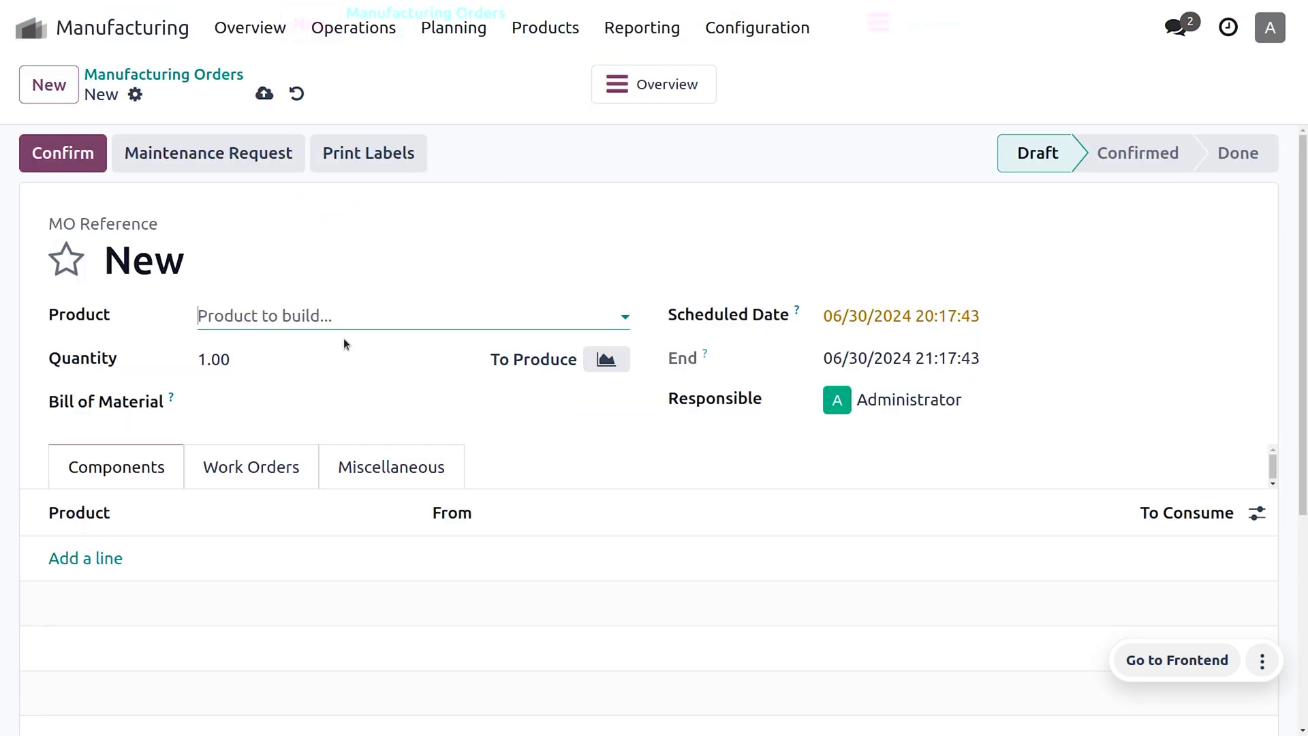
{"action": "left_click", "coordinate": [331, 400]}
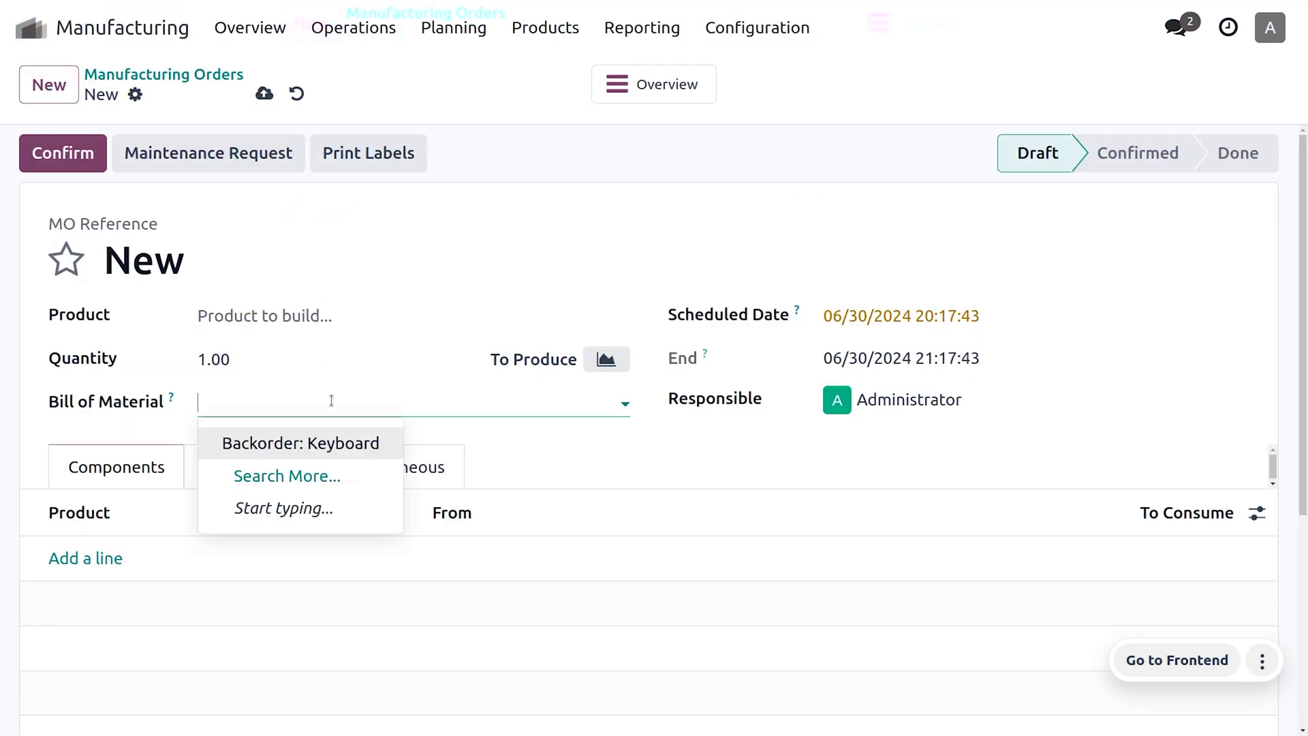
{"action": "left_click", "coordinate": [331, 436]}
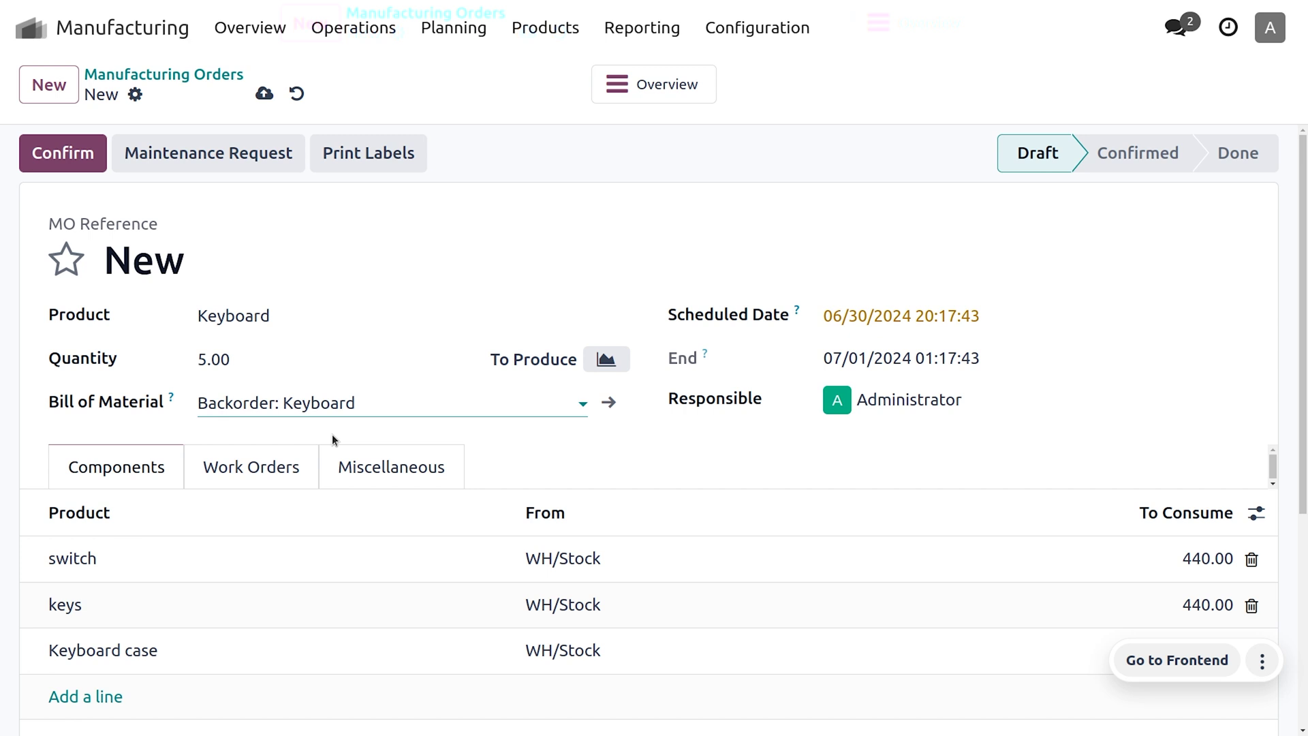
{"action": "scroll", "coordinate": [333, 439], "scroll_direction": "down", "scroll_amount": 2}
{"action": "scroll", "coordinate": [332, 440], "scroll_direction": "up", "scroll_amount": 1}
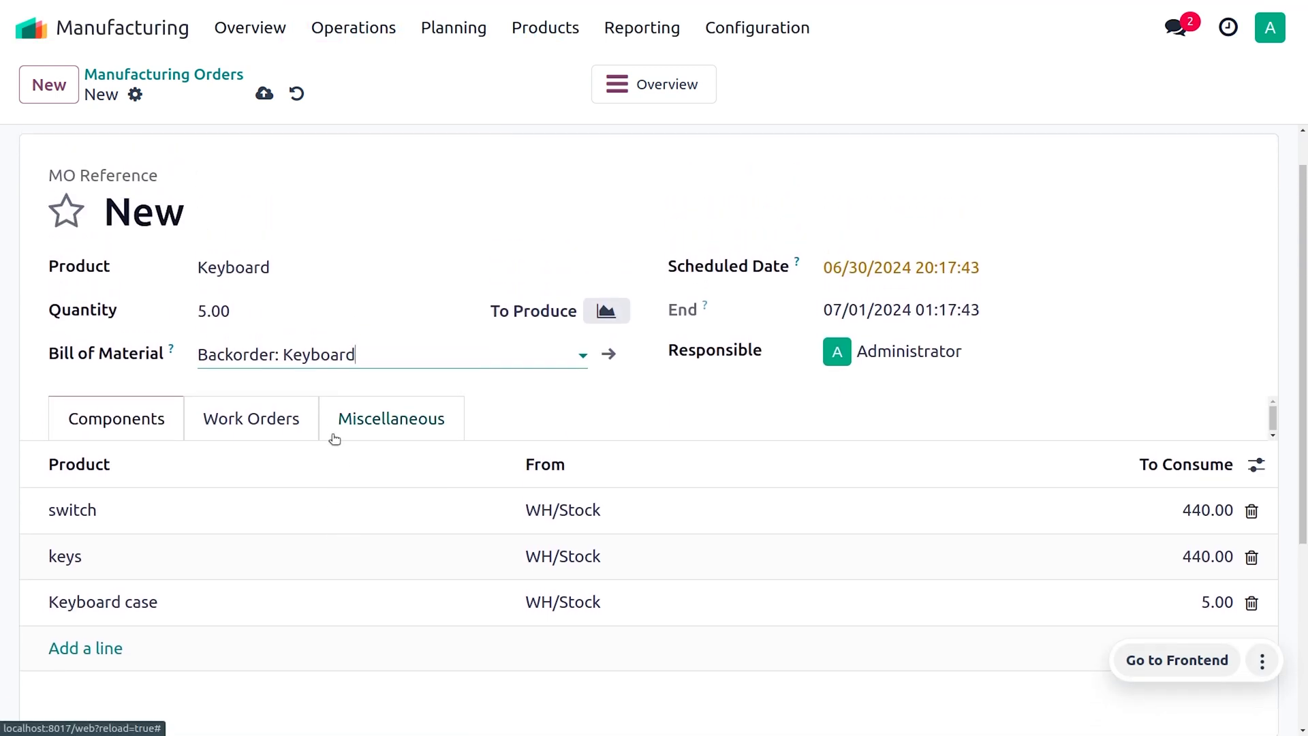
{"action": "scroll", "coordinate": [335, 439], "scroll_direction": "down", "scroll_amount": 1}
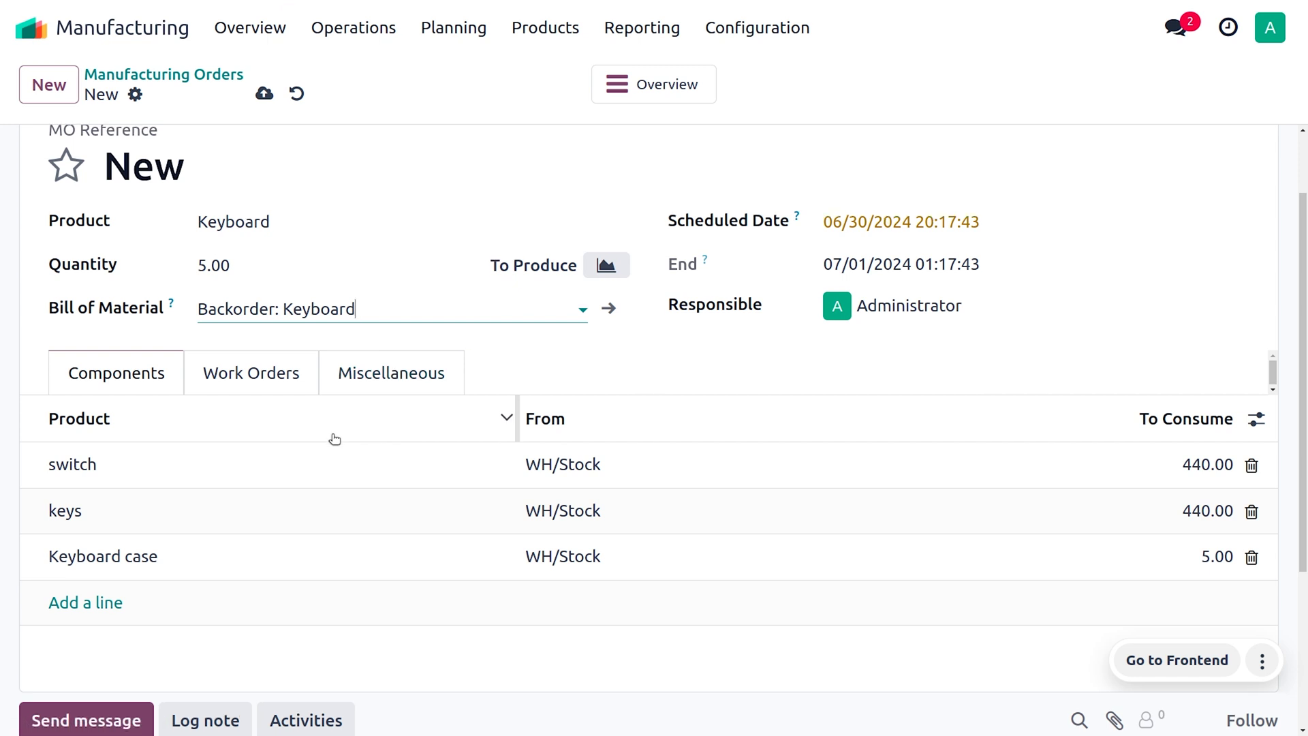
{"action": "left_click", "coordinate": [283, 377]}
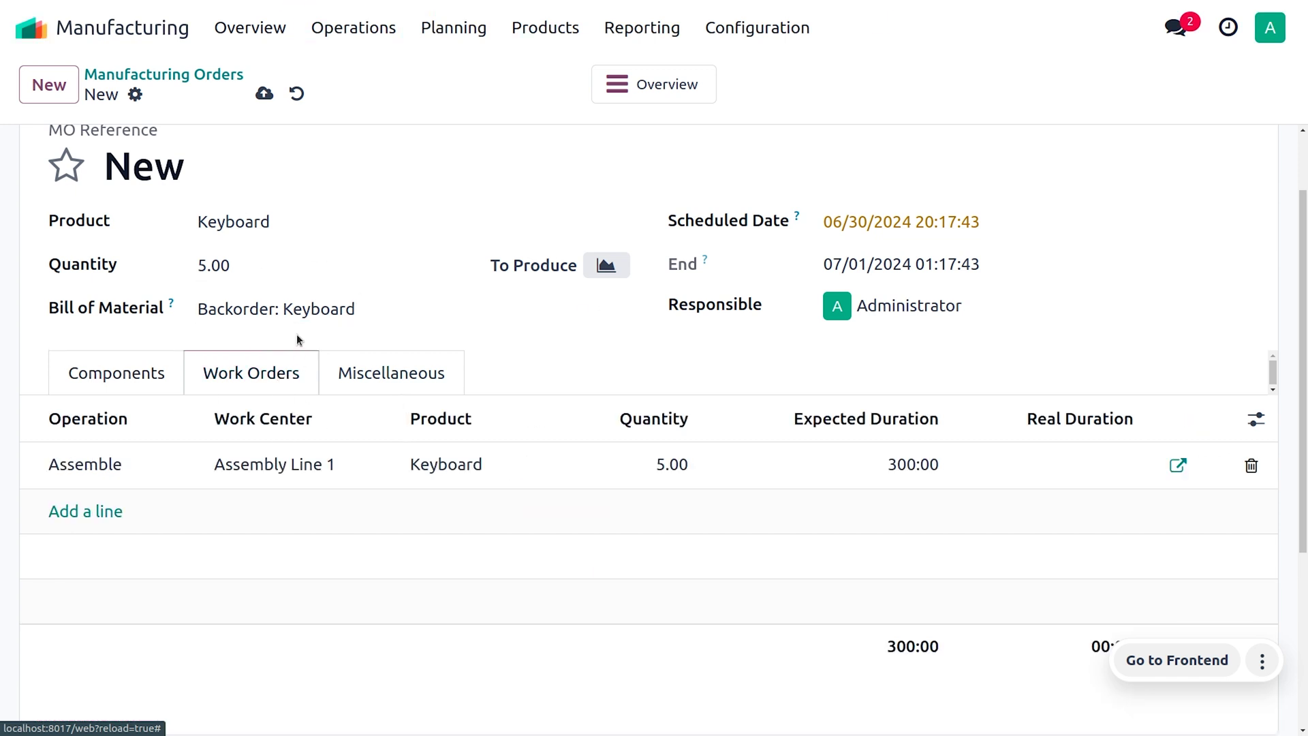
{"action": "scroll", "coordinate": [296, 331], "scroll_direction": "up", "scroll_amount": 2}
{"action": "left_click", "coordinate": [281, 93]}
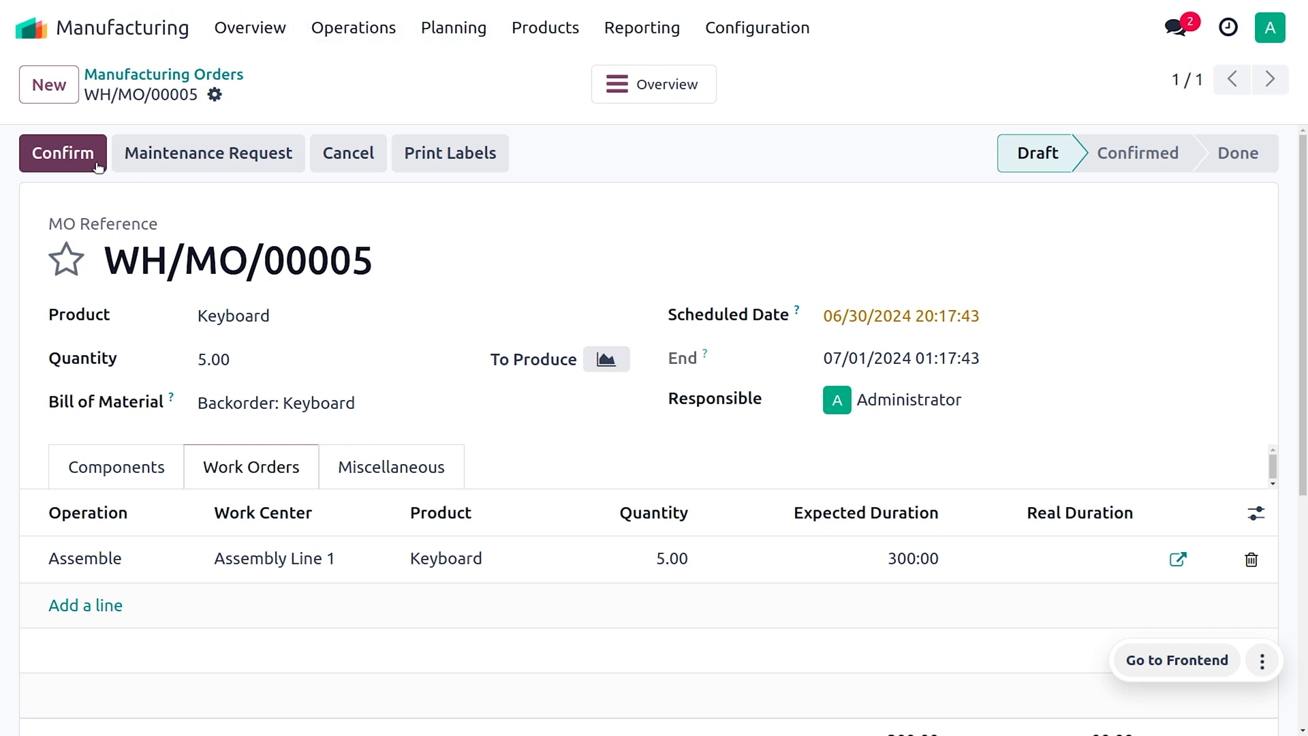
Confirm WH/MO/00005, set produced quantity to 1, and plan its Assemble work order
{"action": "left_click", "coordinate": [96, 164]}
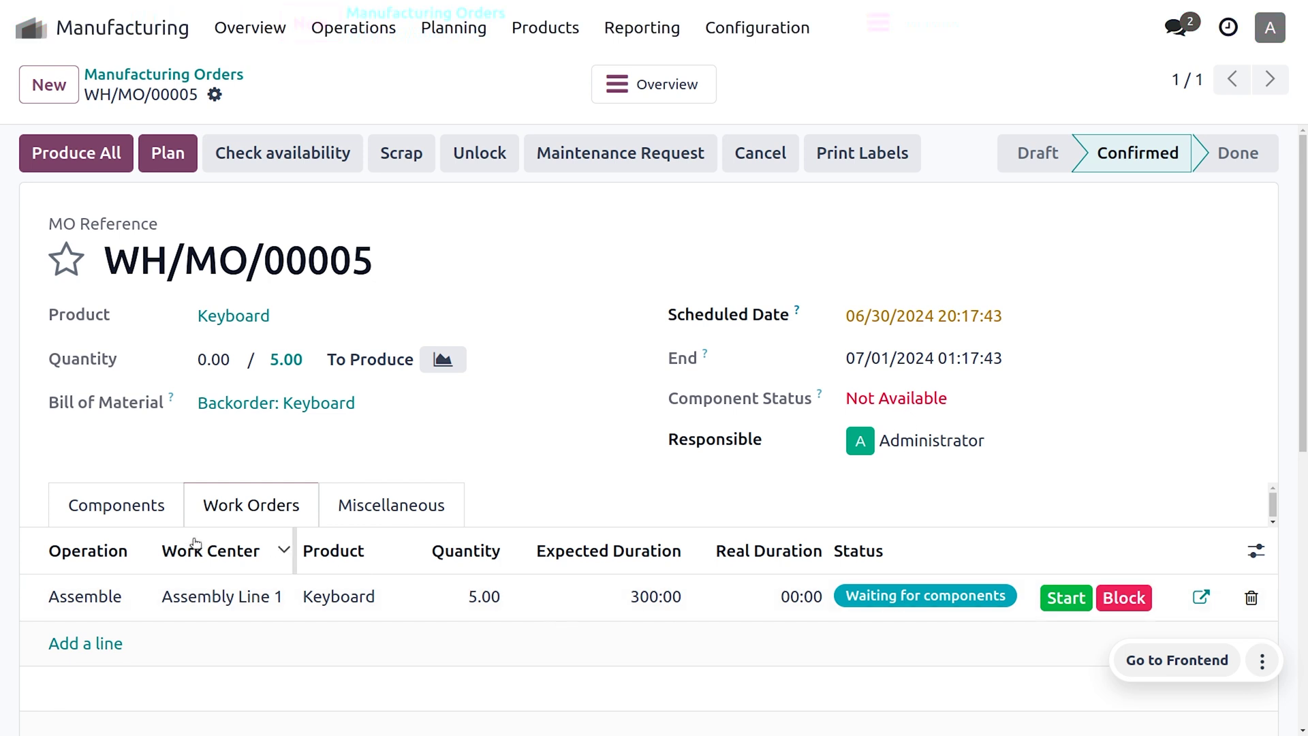
{"action": "left_click", "coordinate": [157, 528]}
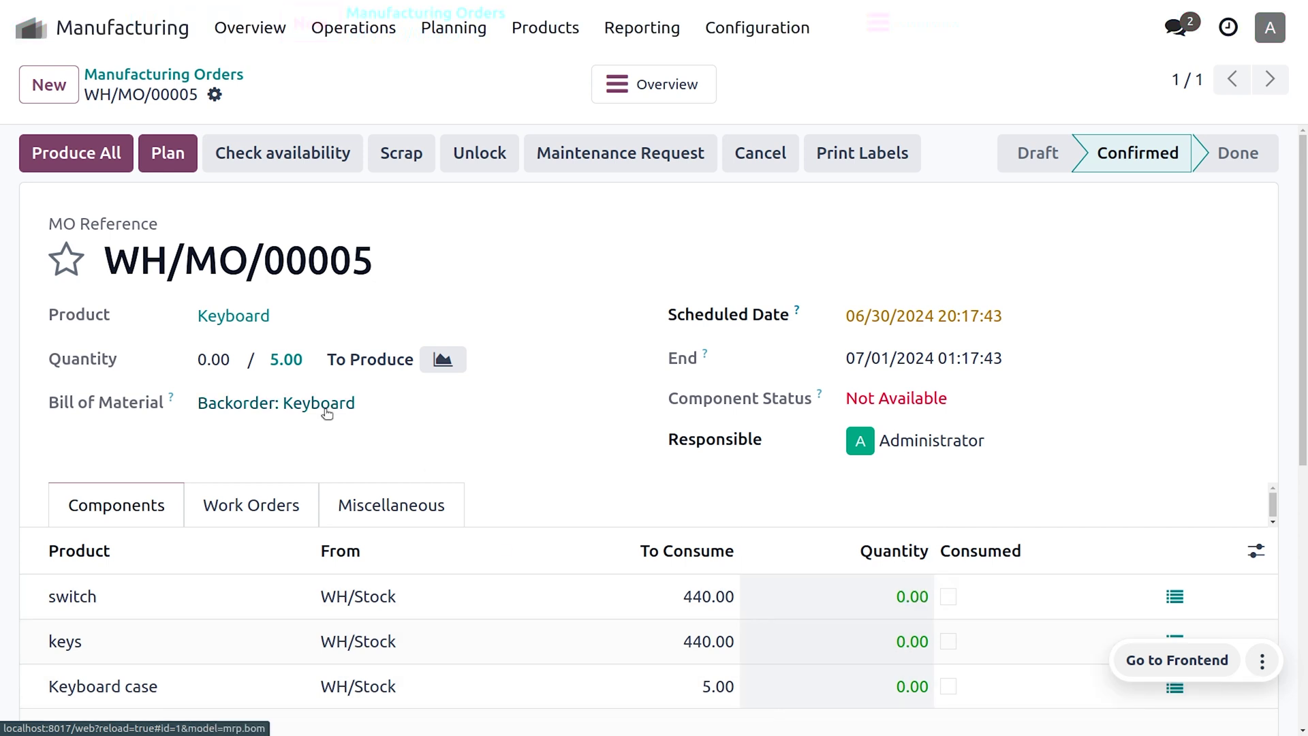
{"action": "left_click", "coordinate": [241, 364]}
{"action": "key", "text": "BackSpace"}
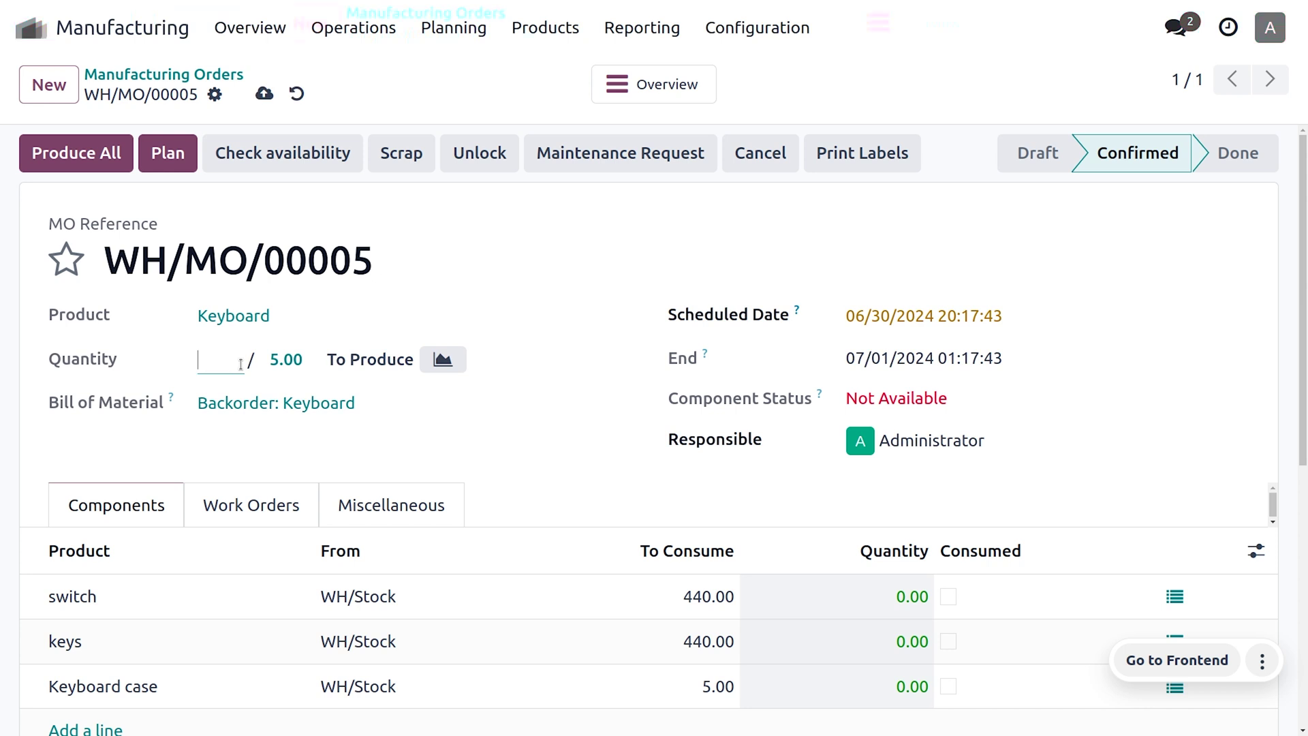
{"action": "type", "text": "1"}
{"action": "left_click", "coordinate": [565, 350]}
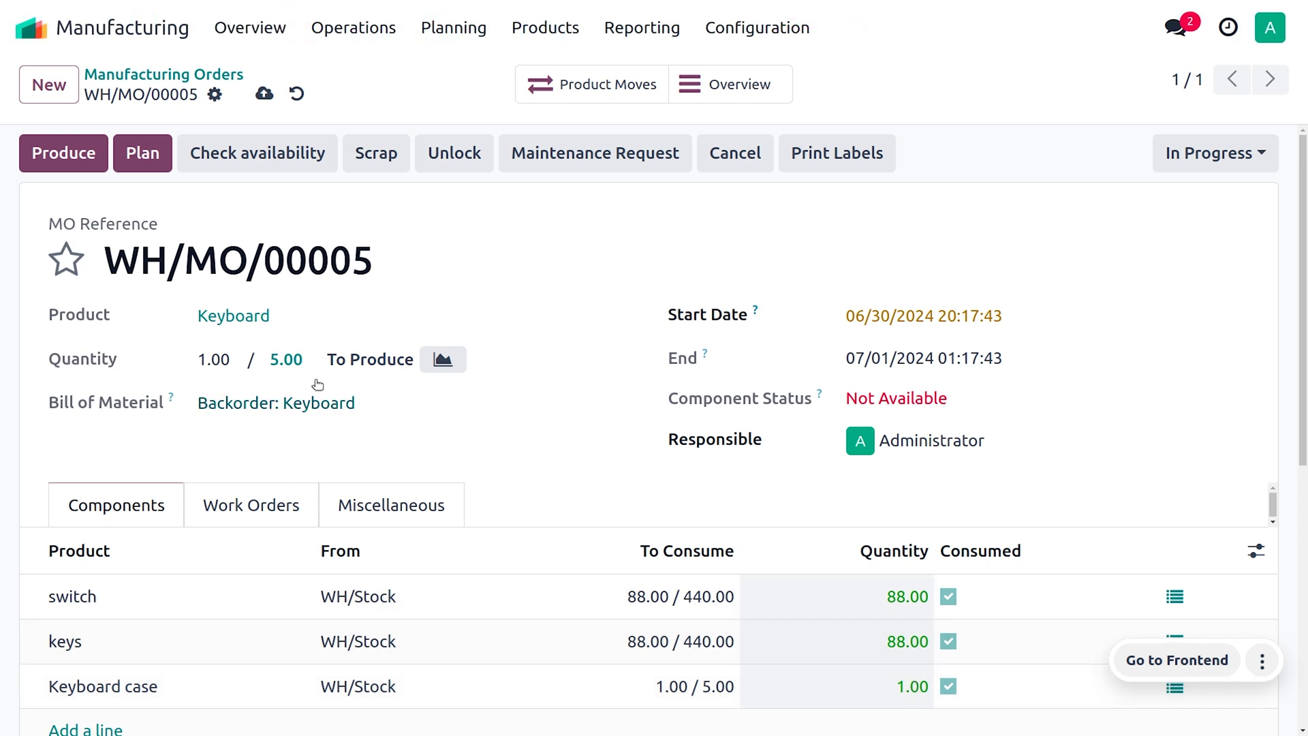
{"action": "left_click", "coordinate": [254, 506]}
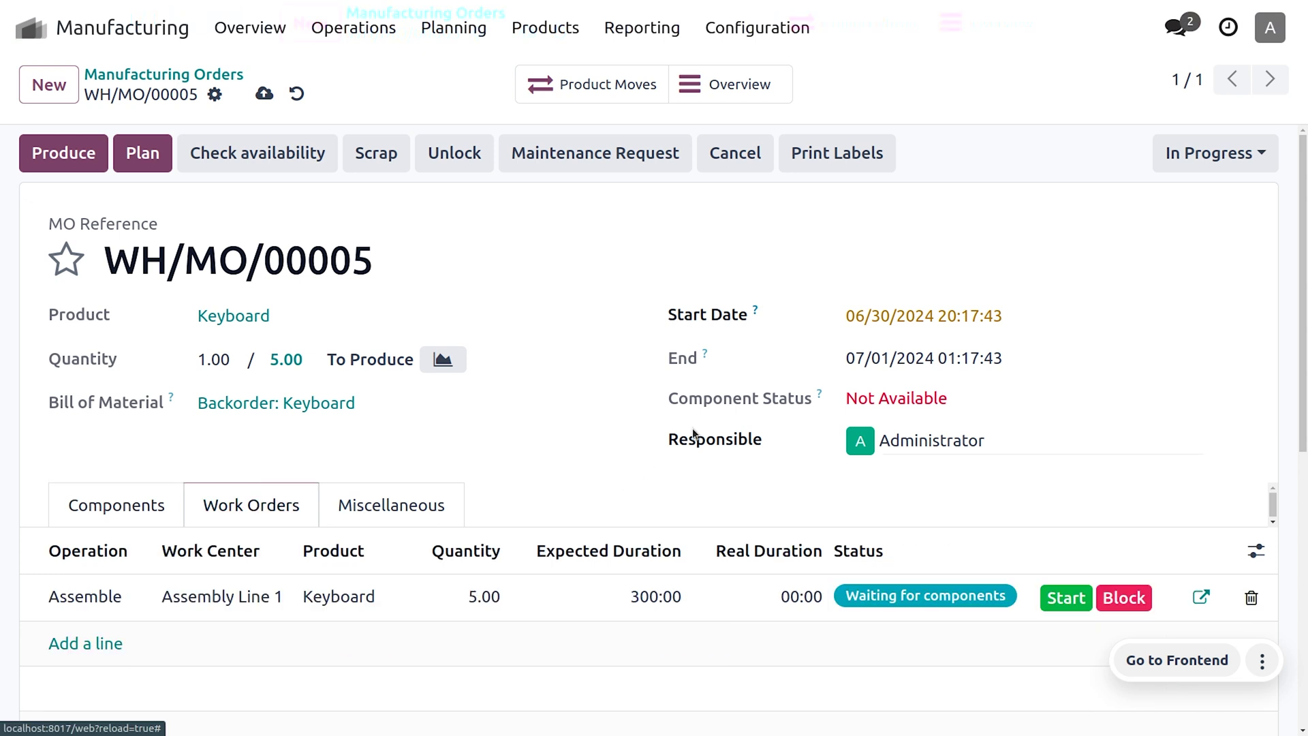
{"action": "left_click", "coordinate": [156, 158]}
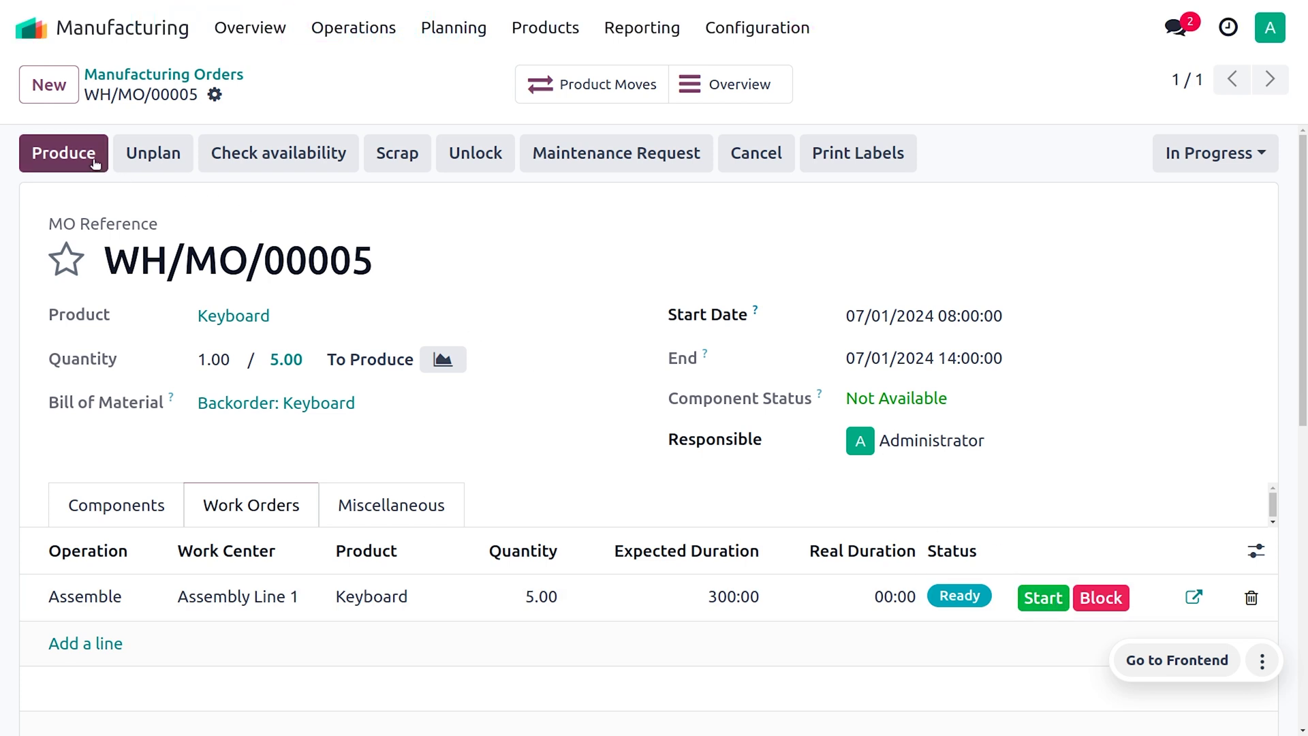
Produce the 1 keyboard and create confirmed backorder WH/MO/00005-002 for the remaining 4
{"action": "left_click", "coordinate": [94, 162]}
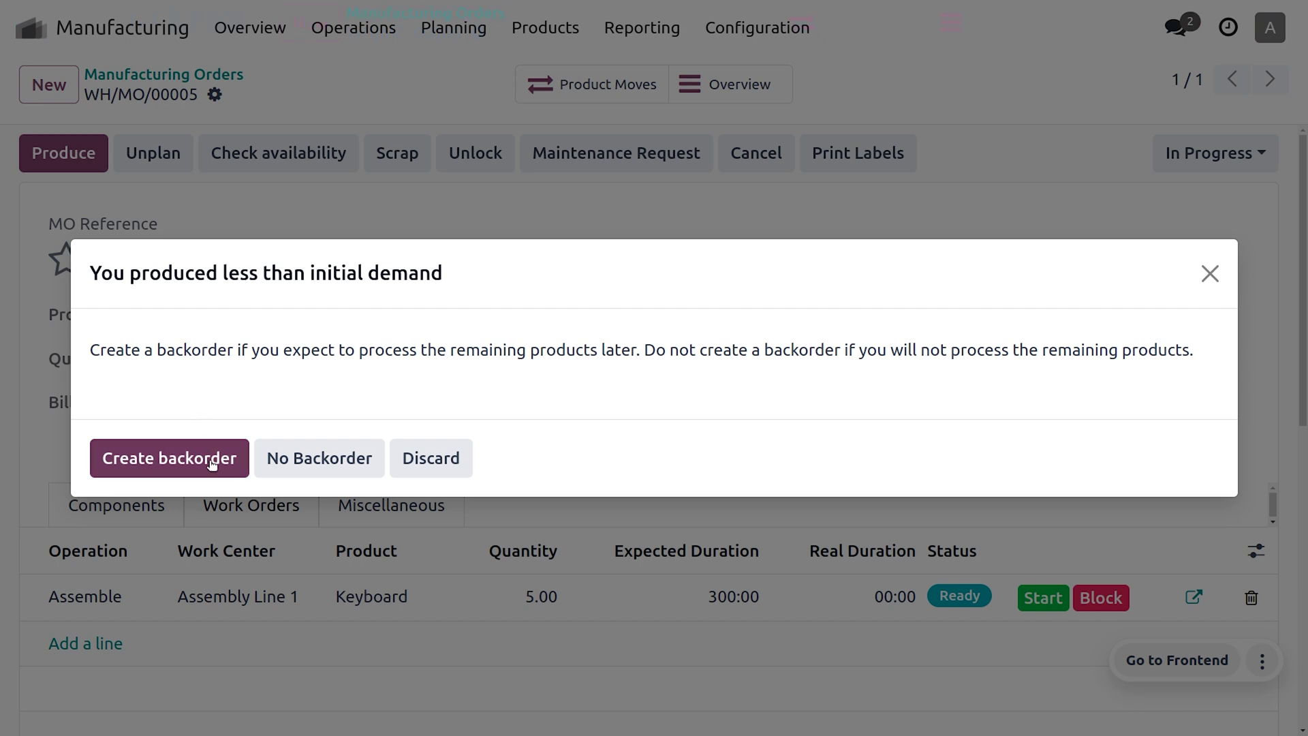
{"action": "left_click", "coordinate": [211, 461]}
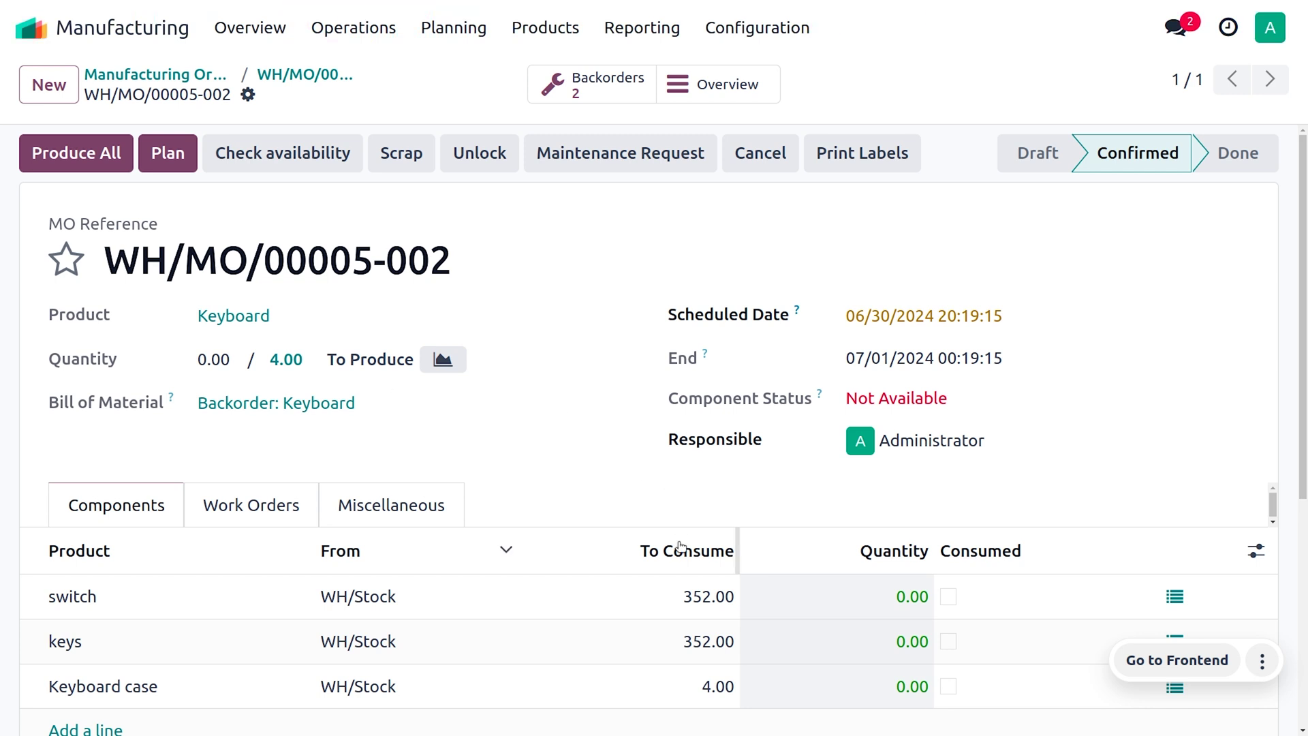
{"action": "scroll", "coordinate": [658, 689], "scroll_direction": "down", "scroll_amount": 3}
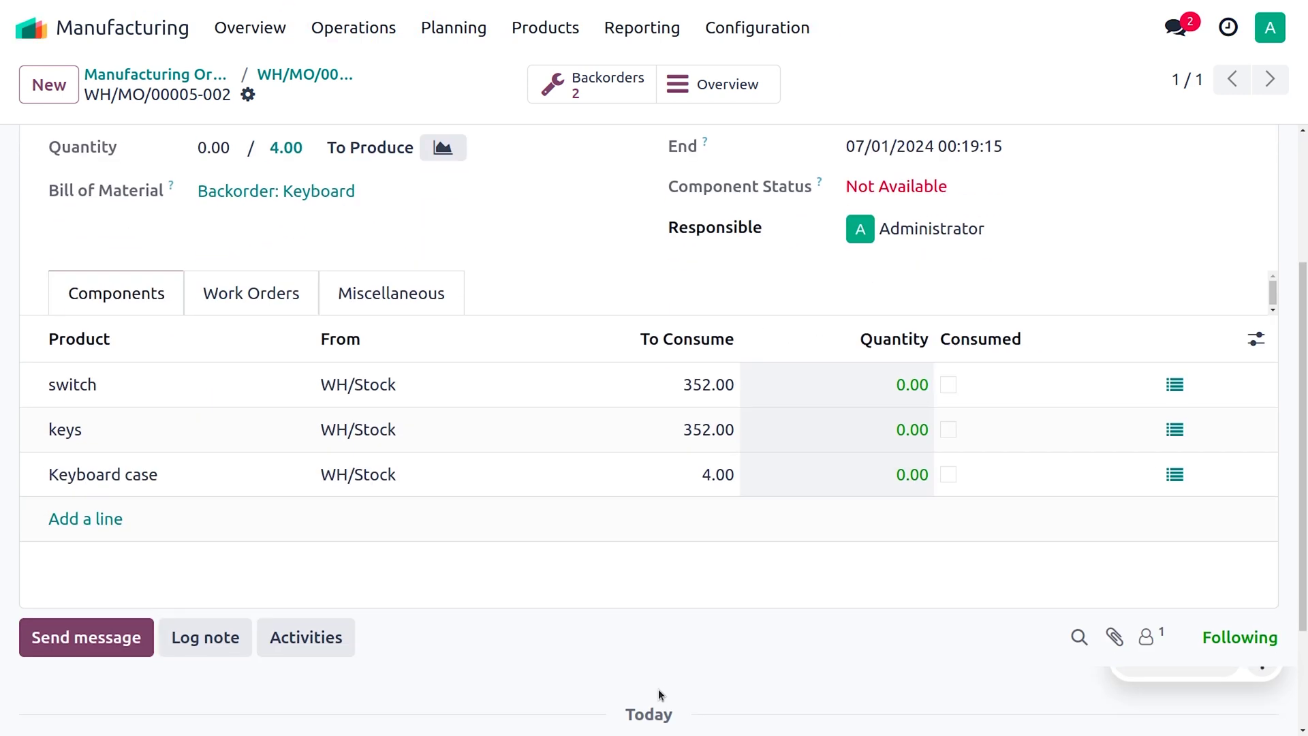
{"action": "scroll", "coordinate": [658, 689], "scroll_direction": "up", "scroll_amount": 3}
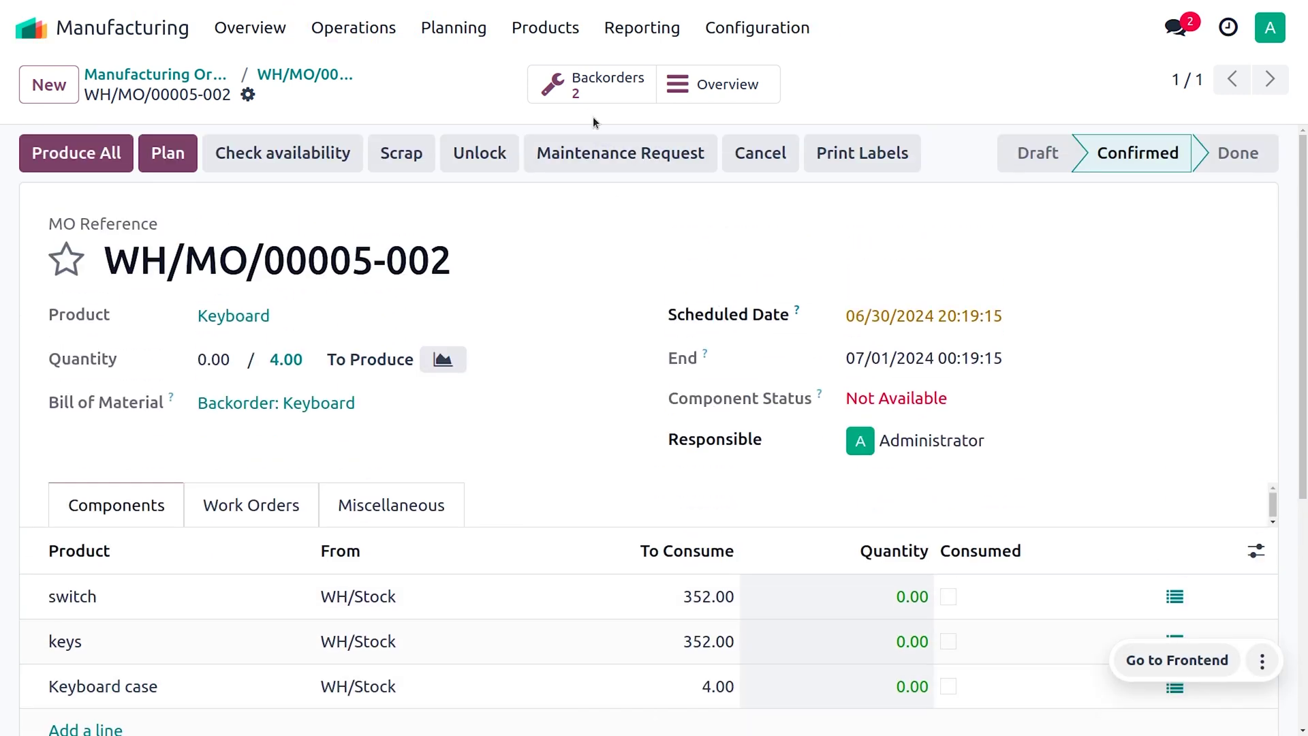
List the backorders and inspect done order WH/MO/00005-001 and its finished work order
{"action": "left_click", "coordinate": [586, 91]}
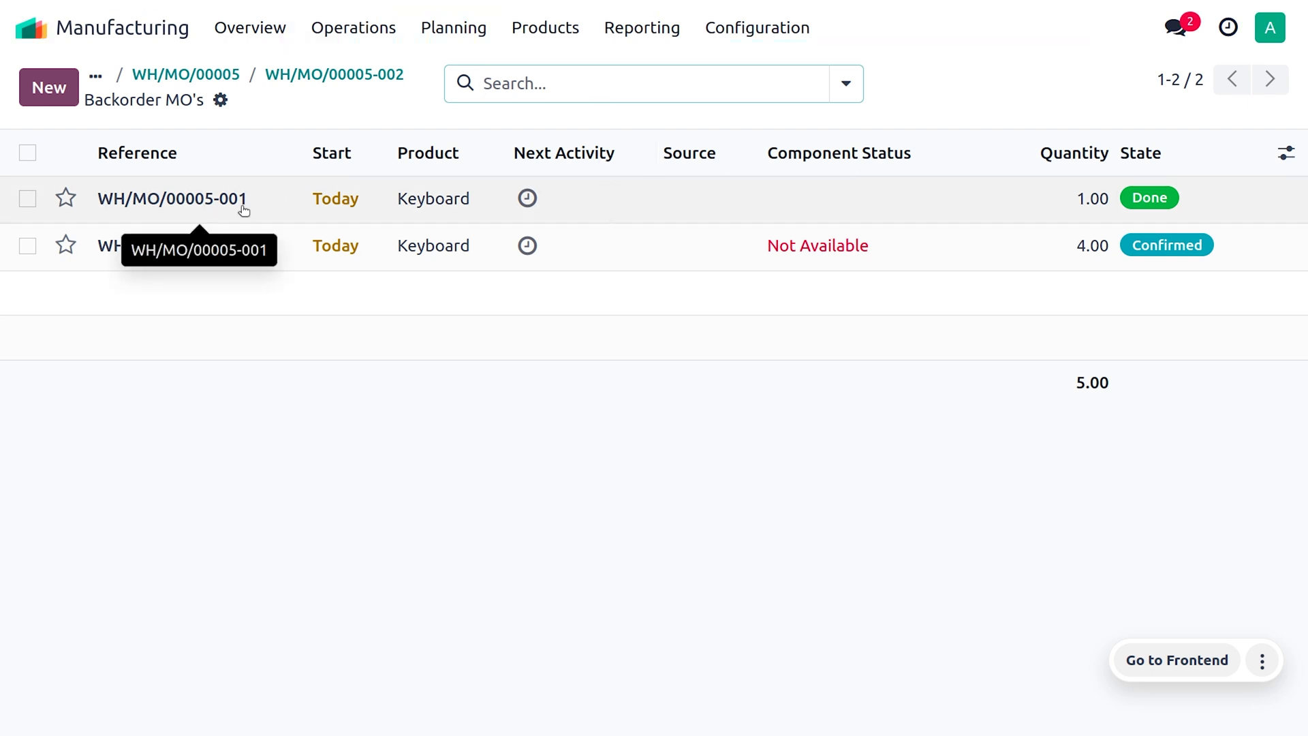
{"action": "left_click", "coordinate": [220, 212]}
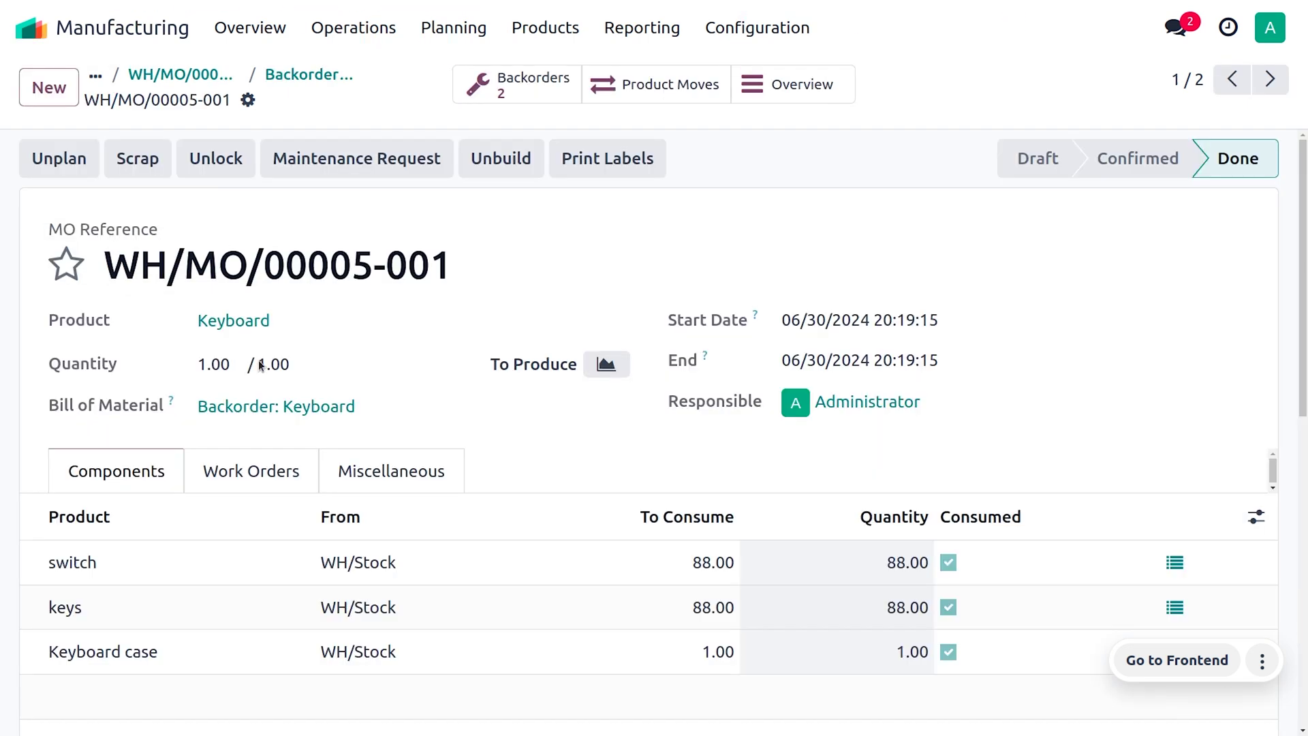
{"action": "left_click", "coordinate": [254, 476]}
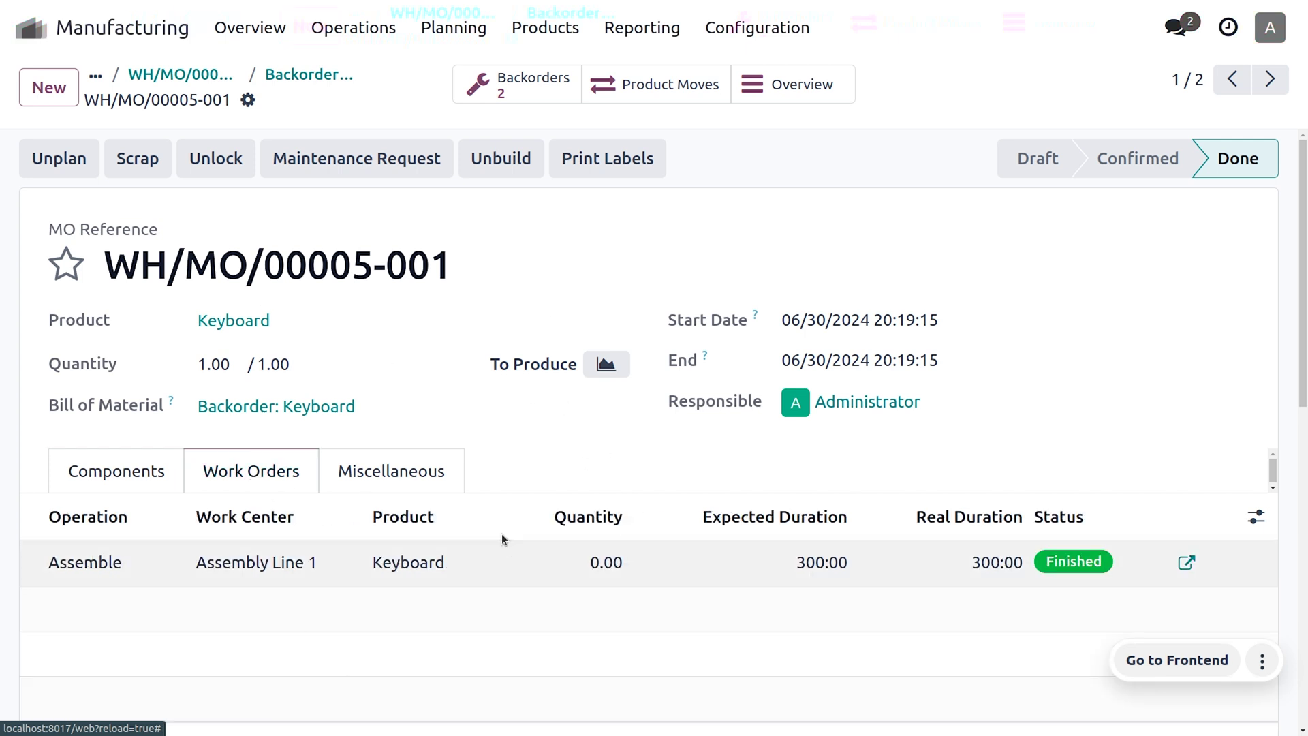
{"action": "left_click", "coordinate": [279, 74]}
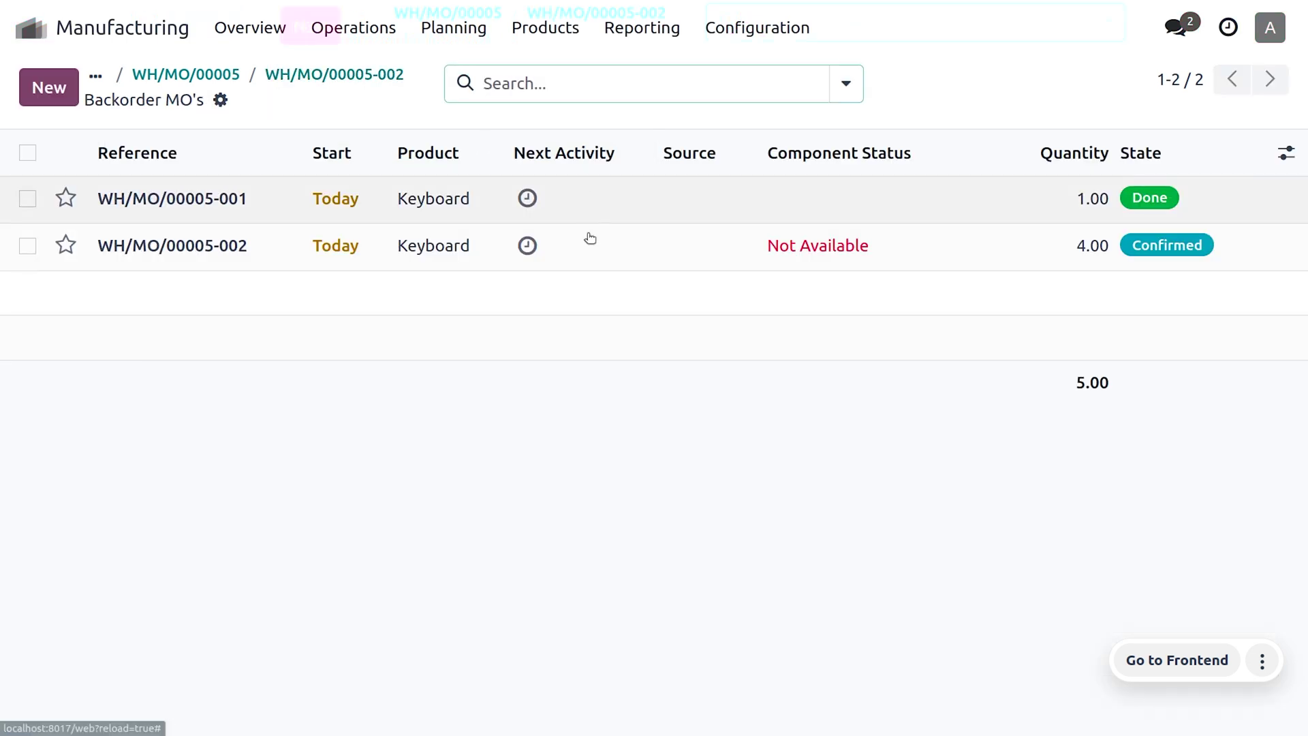
Review backorder WH/MO/00005-002, confirmed for 4 Keyboards, then return to the backorder list
{"action": "left_click", "coordinate": [301, 245]}
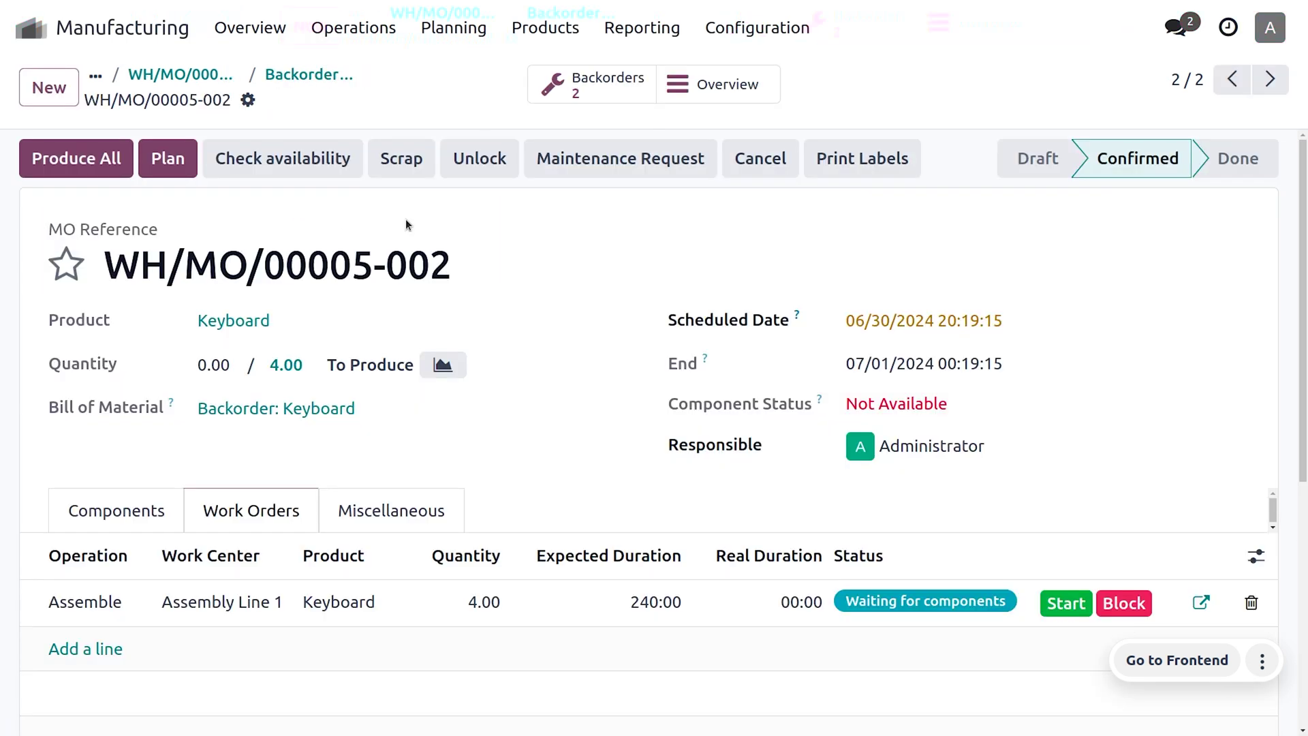
{"action": "left_click", "coordinate": [603, 79]}
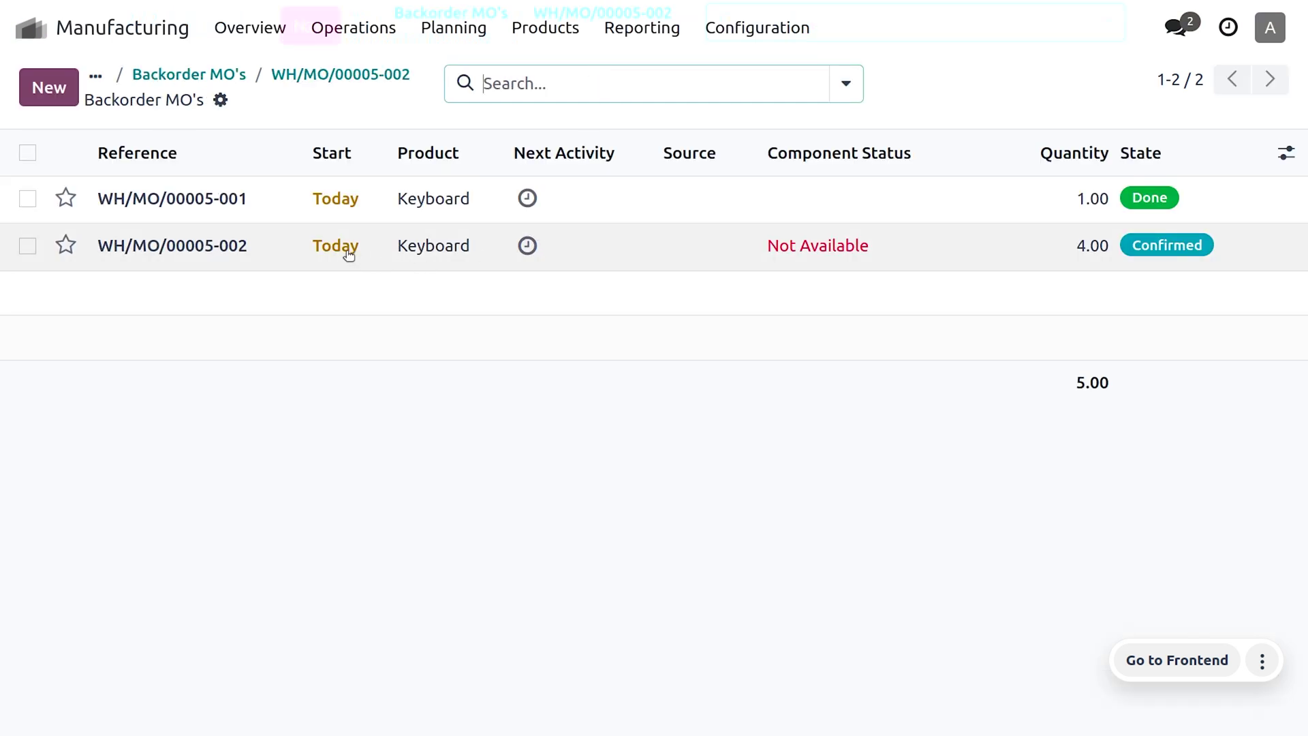
{"action": "left_click", "coordinate": [269, 253]}
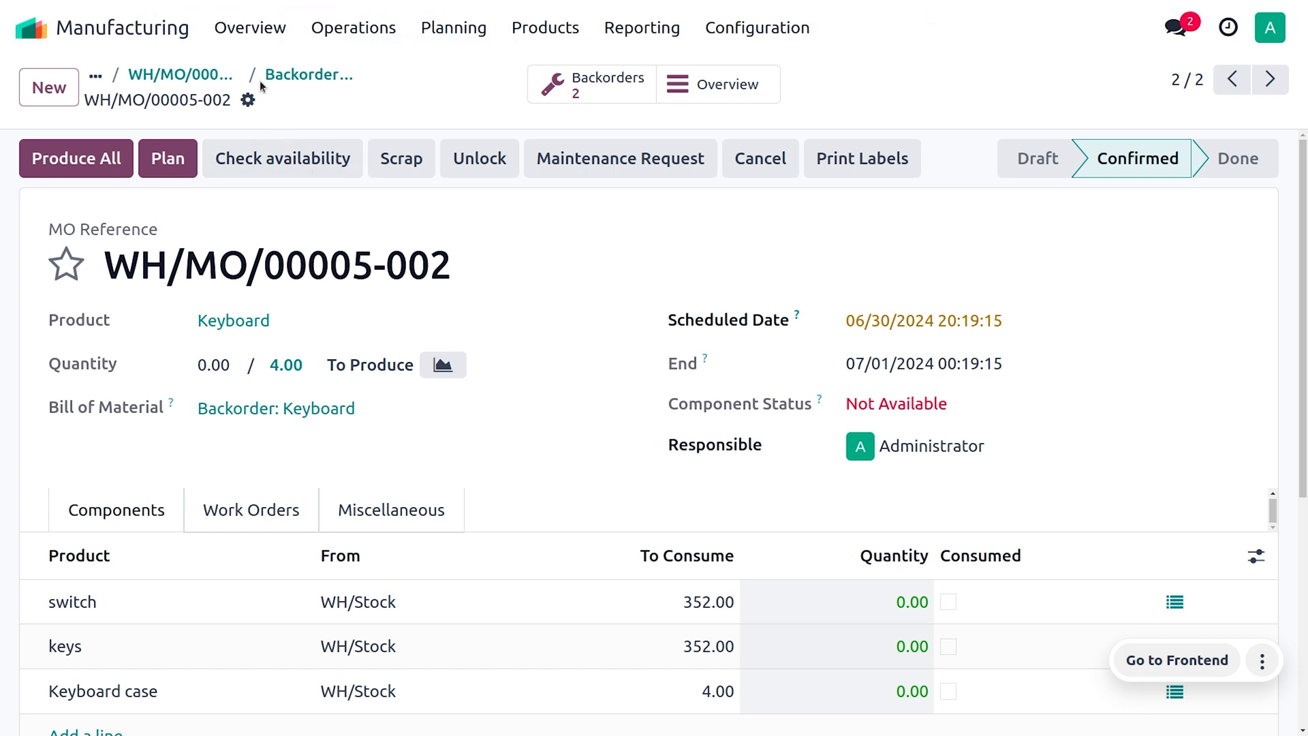
{"action": "left_click", "coordinate": [283, 76]}
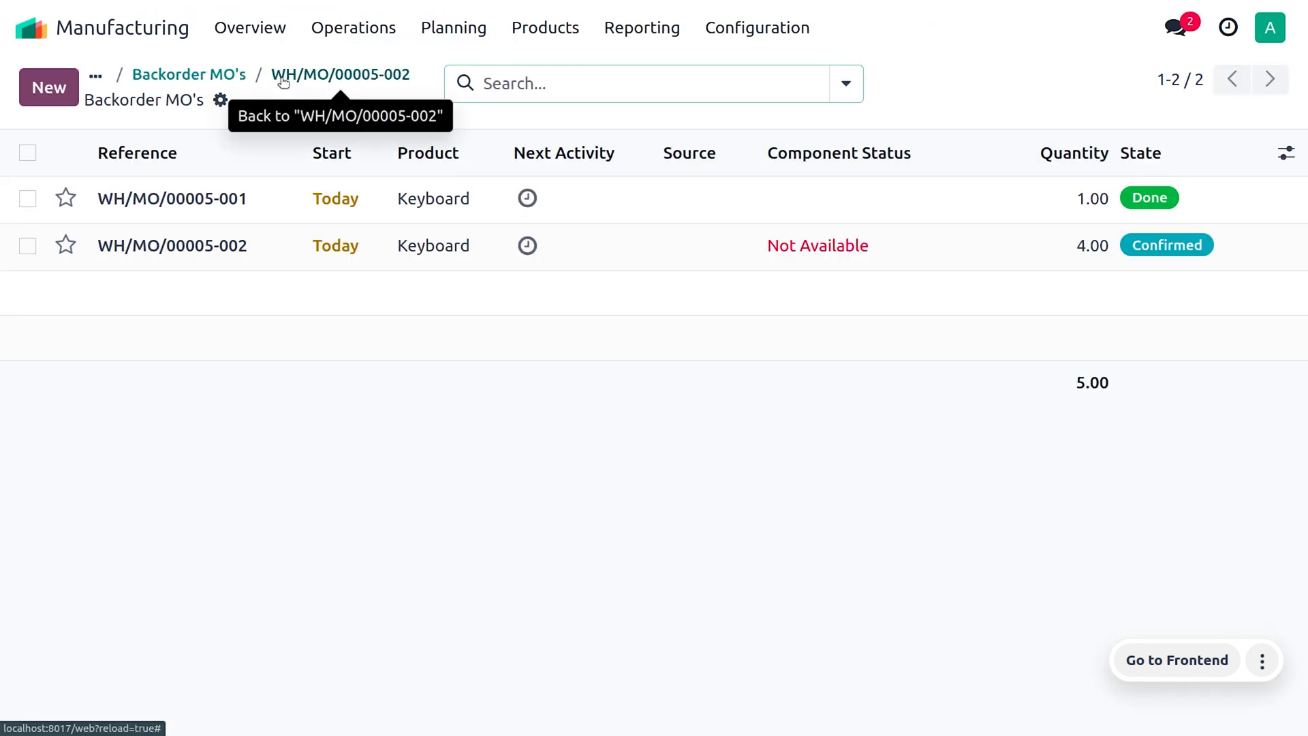